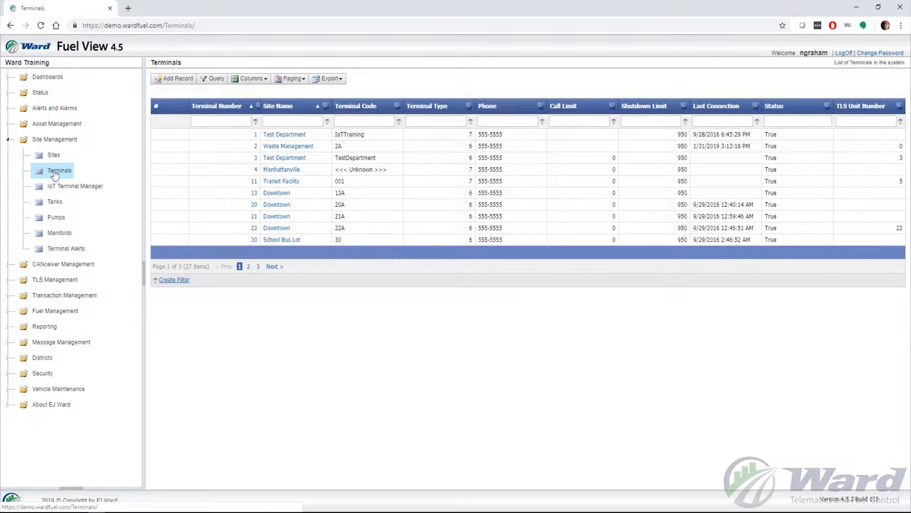
# Open Waste Management's terminal 2 and set its TLS type to TLS 350 R and TLS unit number to 2.
pyautogui.doubleClick(257, 146)
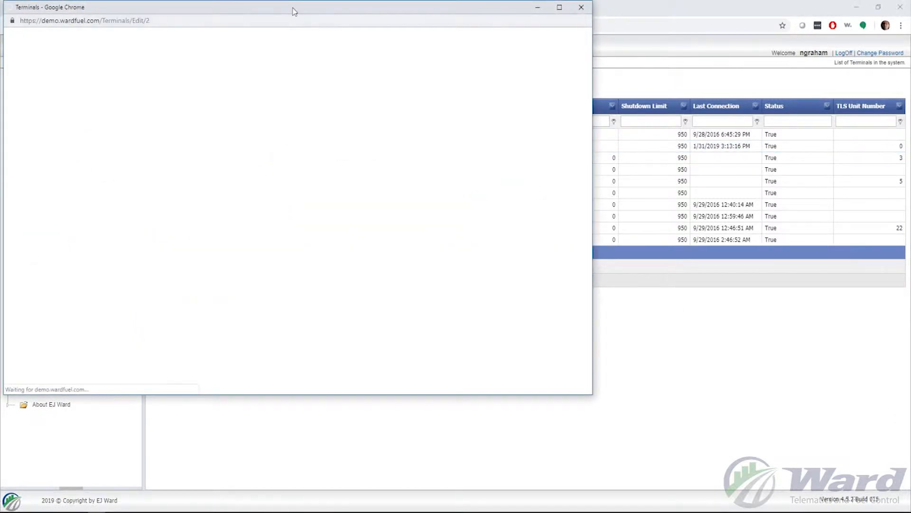
pyautogui.moveTo(293, 12); pyautogui.dragTo(475, 33)
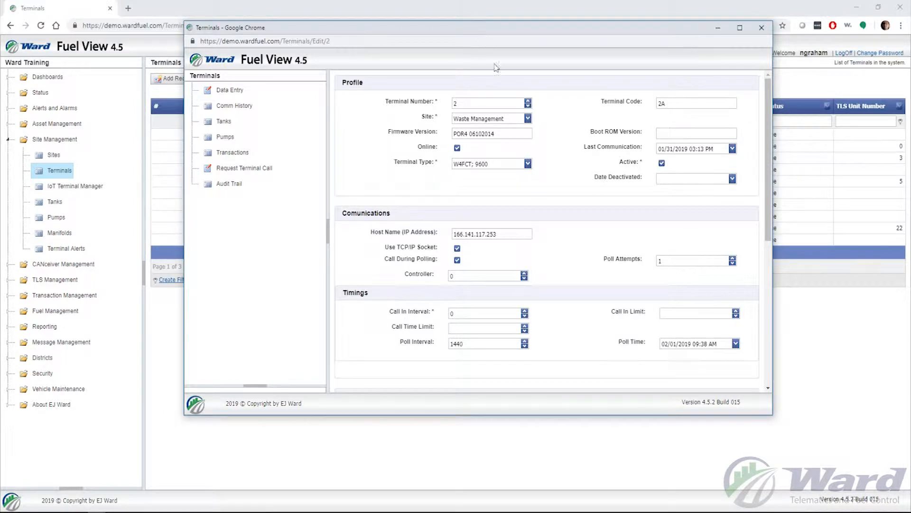
pyautogui.scroll(-5, 545, 167)
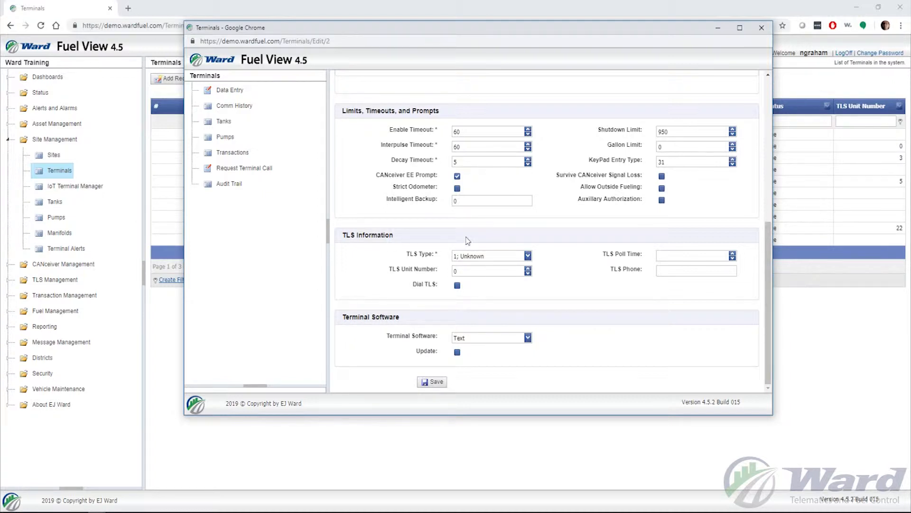
pyautogui.click(528, 257)
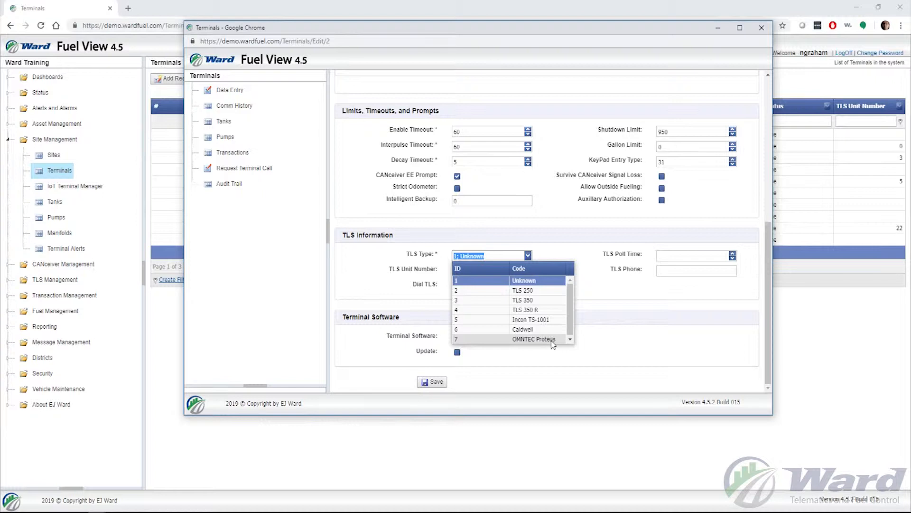
pyautogui.click(540, 311)
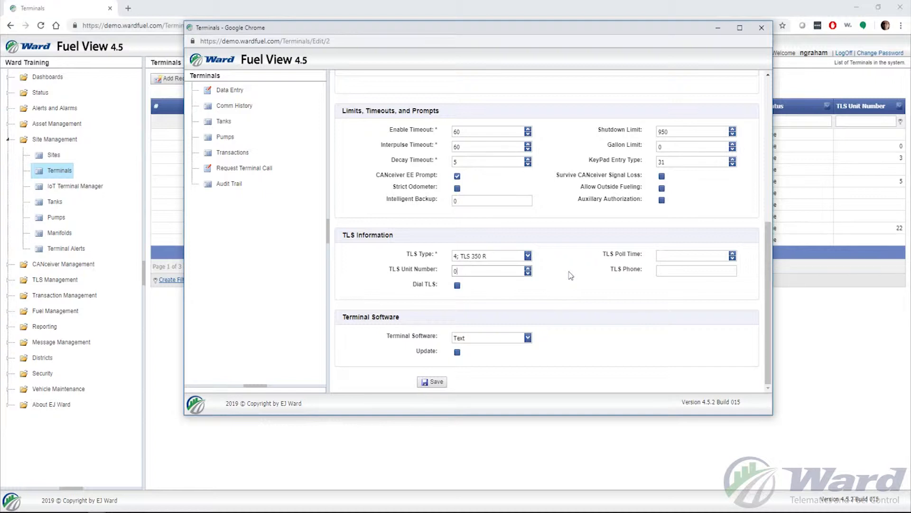
pyautogui.press('BackSpace')
pyautogui.write('2')
# Enter 192.168.0.55 as the TLS phone, enable Dial TLS, then save and close the terminal record.
pyautogui.click(670, 271)
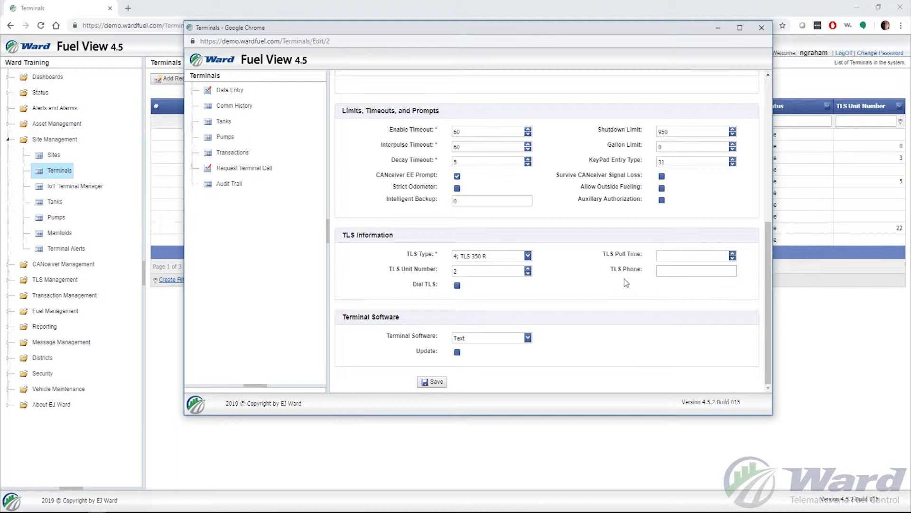
pyautogui.write('192.168.0.55')
pyautogui.click(458, 285)
pyautogui.click(432, 381)
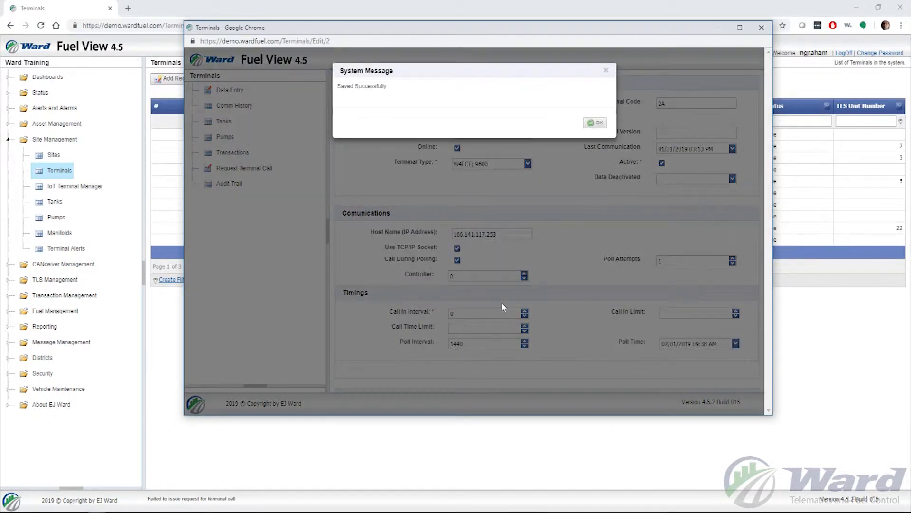
pyautogui.click(596, 123)
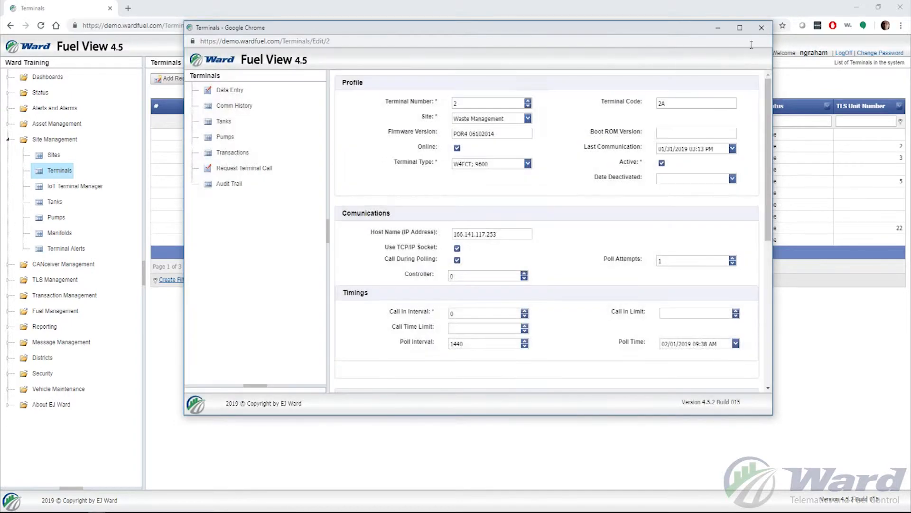
pyautogui.click(762, 27)
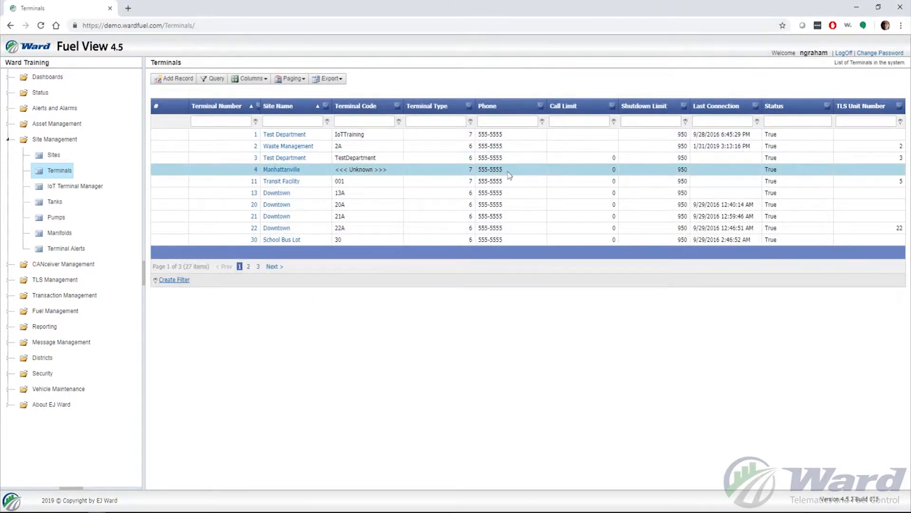
# Open the list of tanks and filter it by the site "waste management".
pyautogui.click(61, 204)
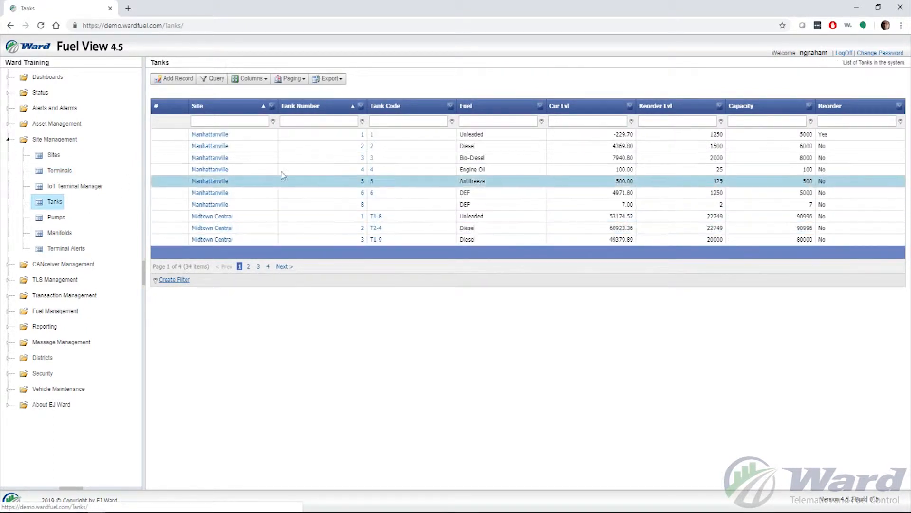
pyautogui.click(258, 122)
pyautogui.write('wa')
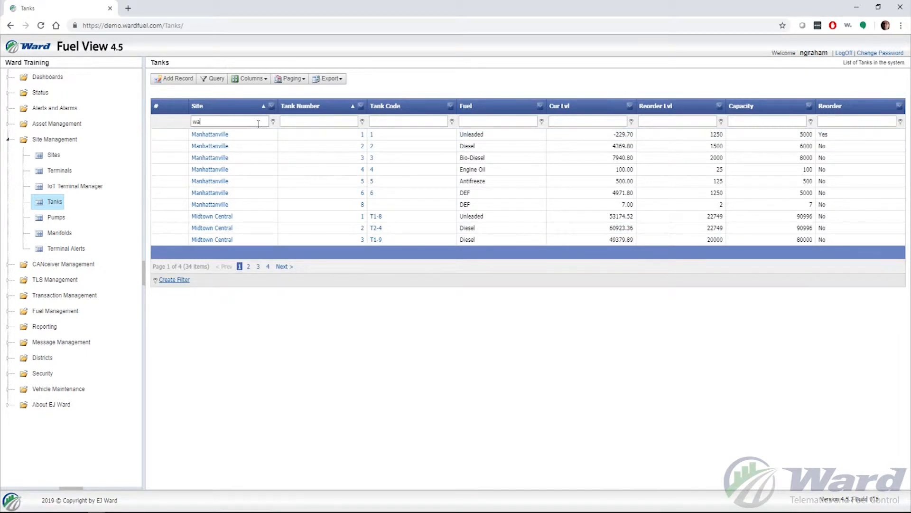
pyautogui.write('ste management')
pyautogui.press('Return')
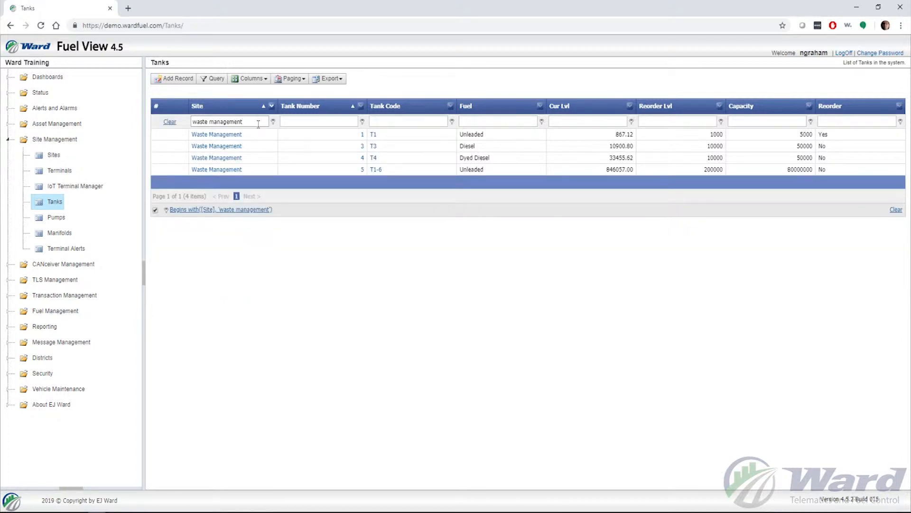
# Review the TLS probe number and assigned terminal of Waste Management tank 1, then close its record.
pyautogui.doubleClick(364, 136)
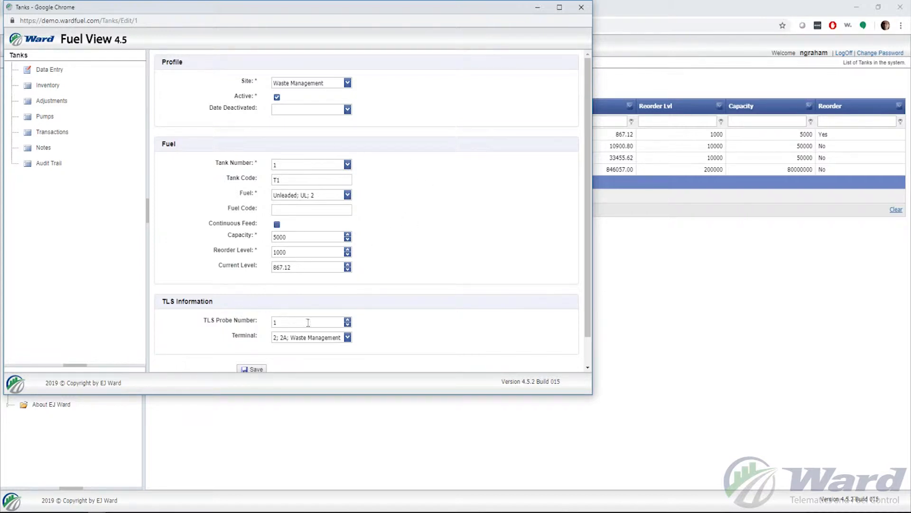
pyautogui.click(331, 321)
pyautogui.click(348, 337)
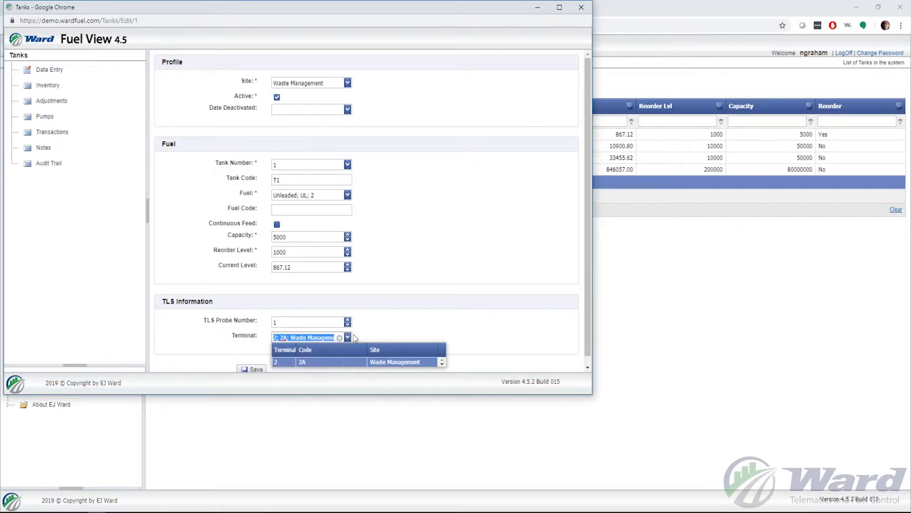
pyautogui.click(347, 337)
pyautogui.click(327, 323)
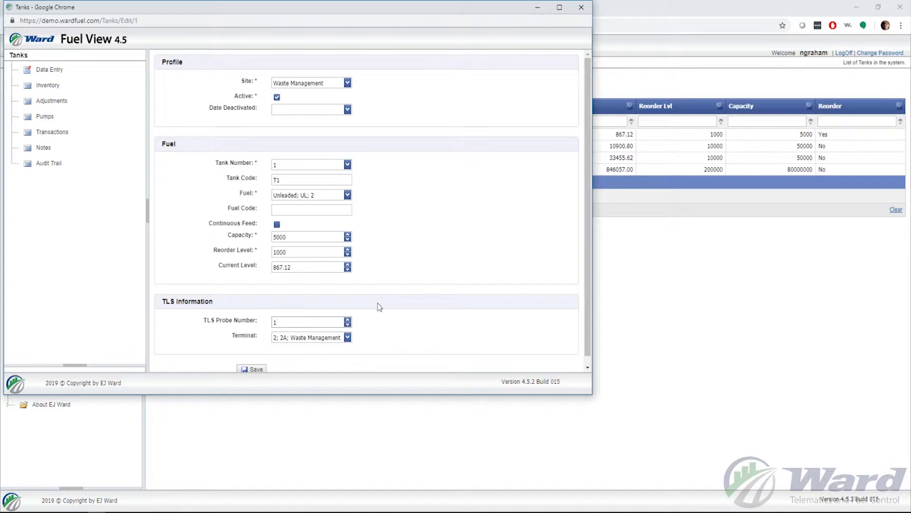
pyautogui.click(581, 7)
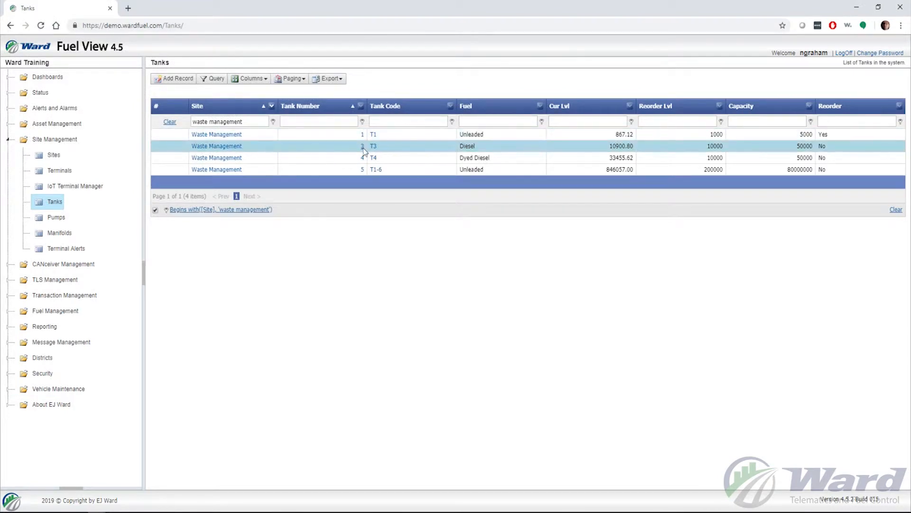
# Review the TLS probe numbers and assigned terminals of Waste Management tanks 3 and 4, closing each record.
pyautogui.doubleClick(363, 152)
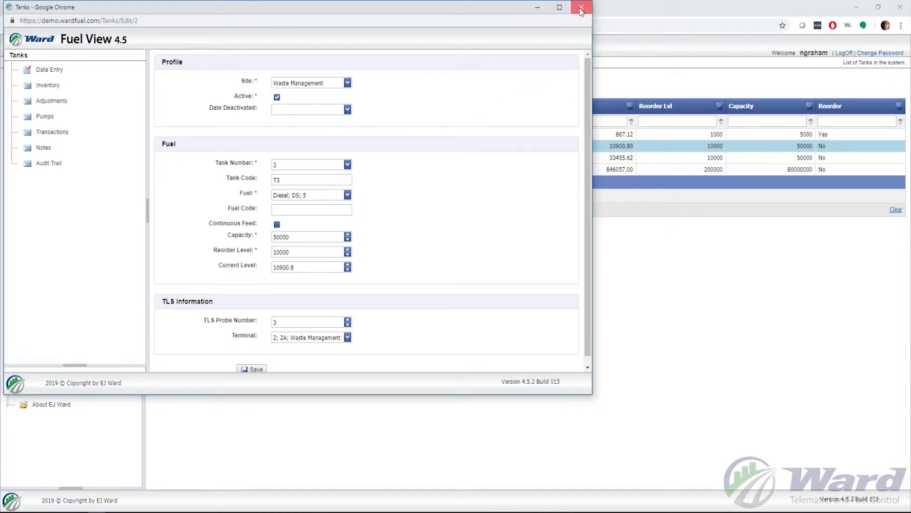
pyautogui.click(581, 9)
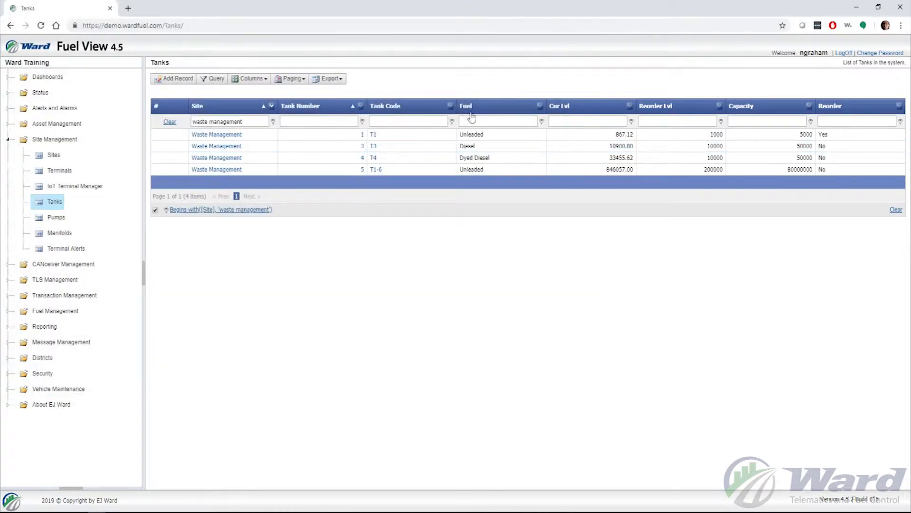
pyautogui.doubleClick(363, 160)
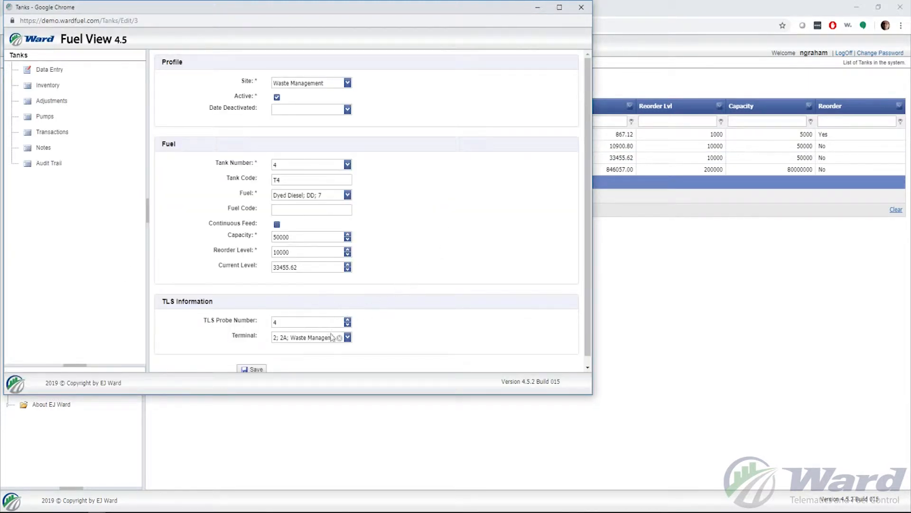
pyautogui.moveTo(311, 324)
pyautogui.moveTo(330, 324); pyautogui.dragTo(257, 329)
pyautogui.click(389, 315)
pyautogui.click(348, 338)
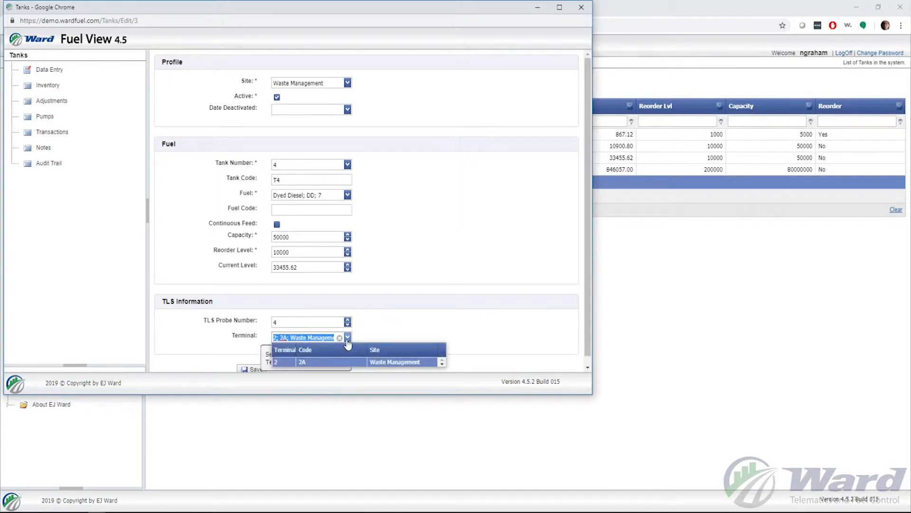
pyautogui.click(349, 340)
pyautogui.click(582, 7)
# Set tank 5's TLS probe number to 5 and its terminal to 2; 2A; Waste Management, then save and close the record.
pyautogui.doubleClick(366, 169)
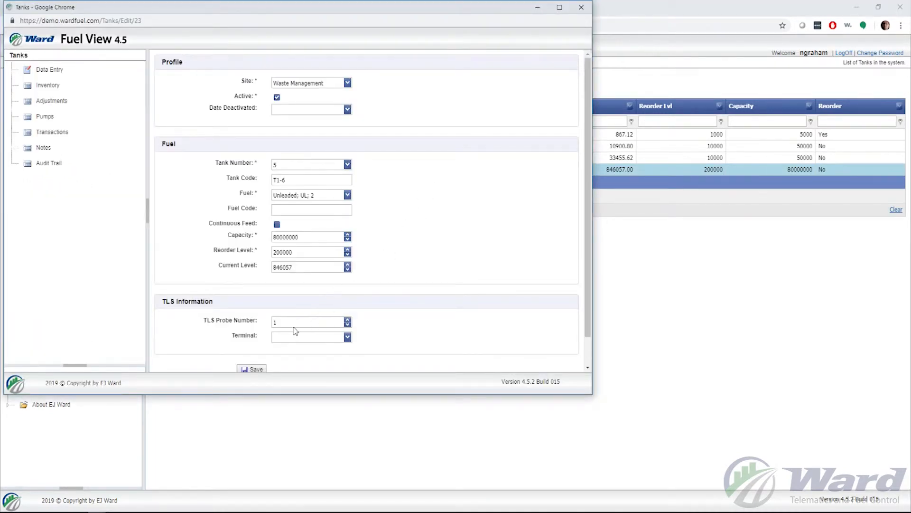
pyautogui.click(301, 322)
pyautogui.click(347, 338)
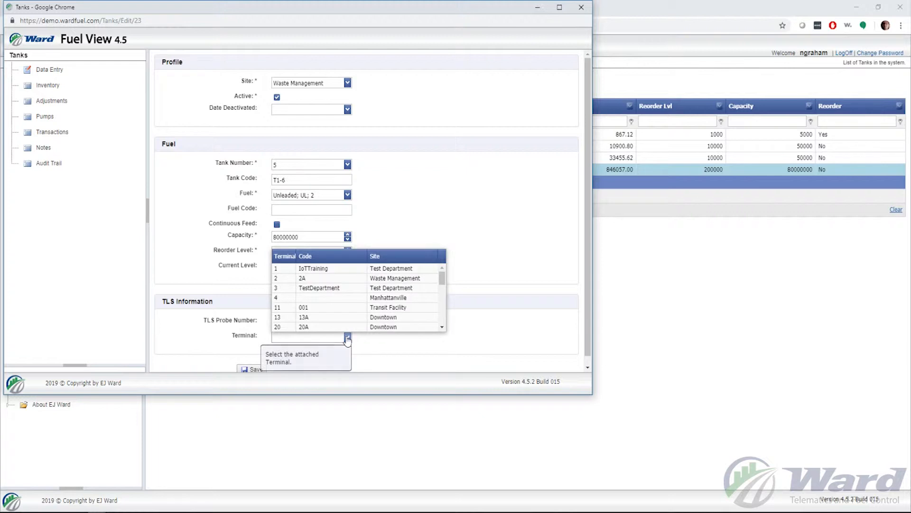
pyautogui.click(346, 279)
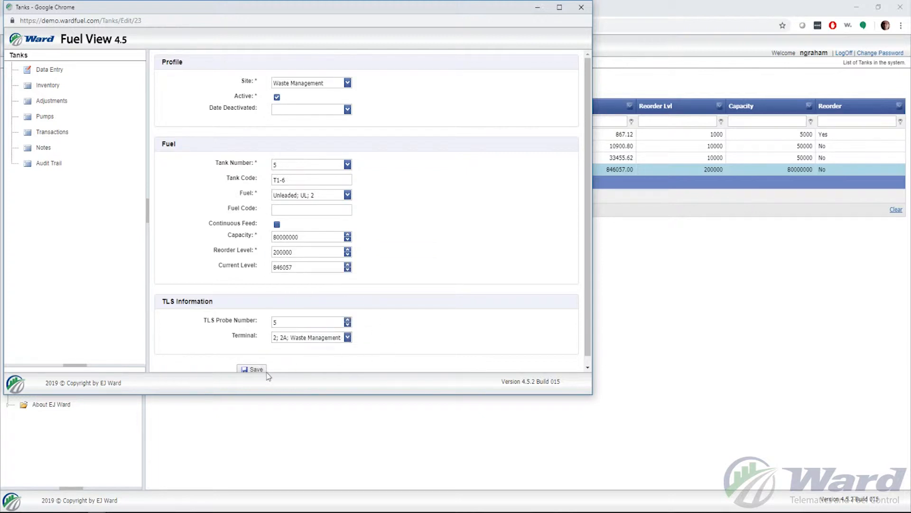
pyautogui.click(261, 374)
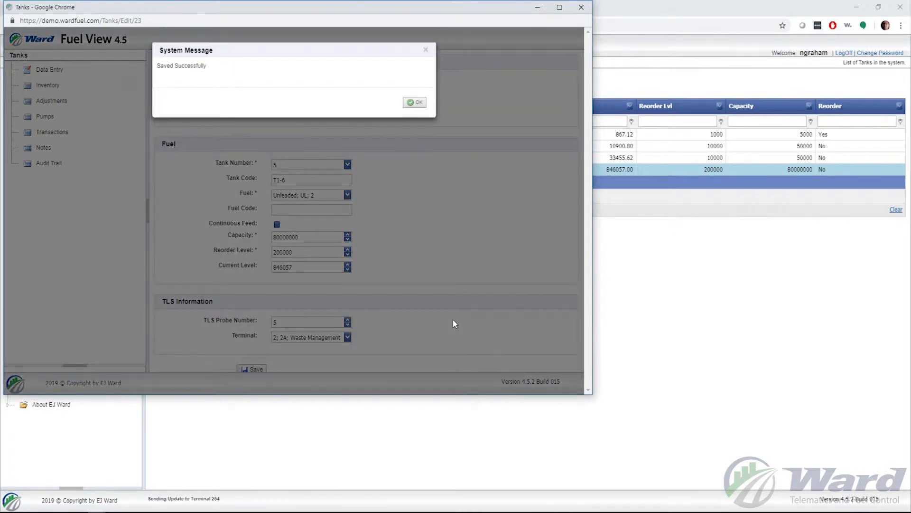
pyautogui.click(415, 102)
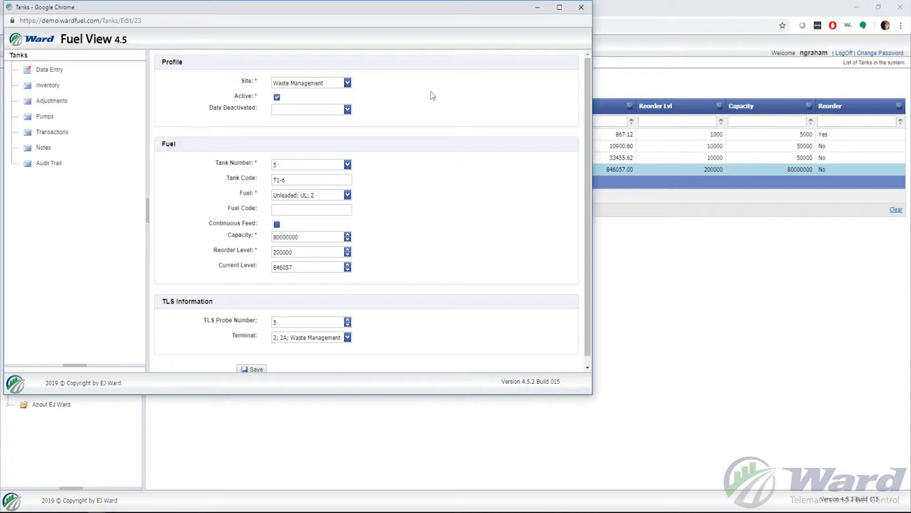
pyautogui.click(580, 8)
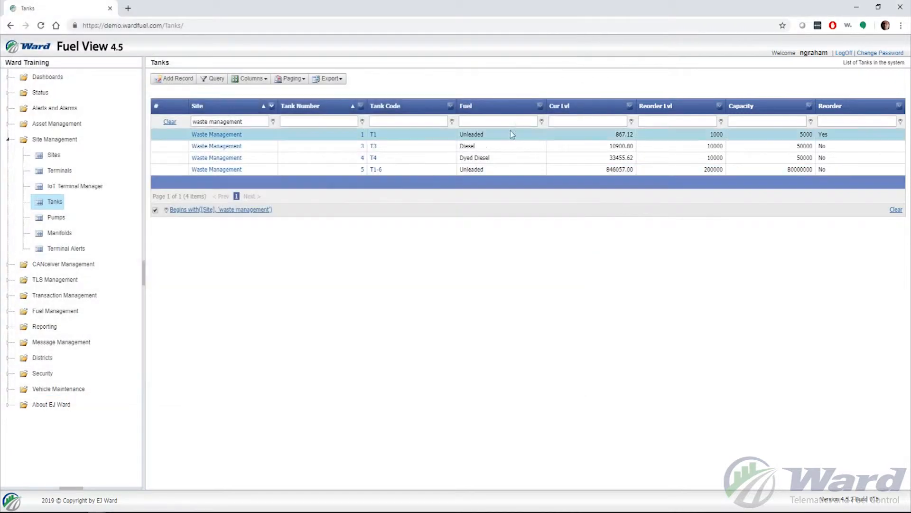
# Open the TLS list in TLS Management and start adding a new TLS record.
pyautogui.click(63, 281)
pyautogui.click(58, 141)
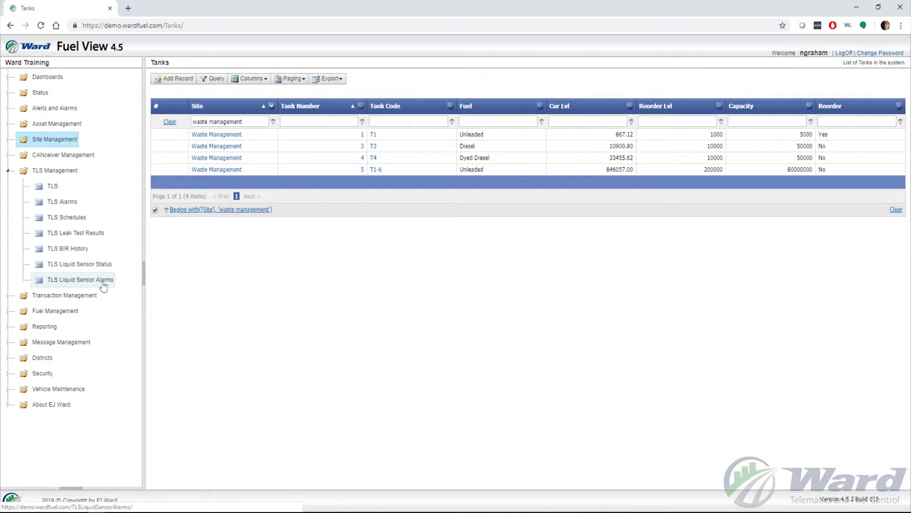
pyautogui.click(52, 186)
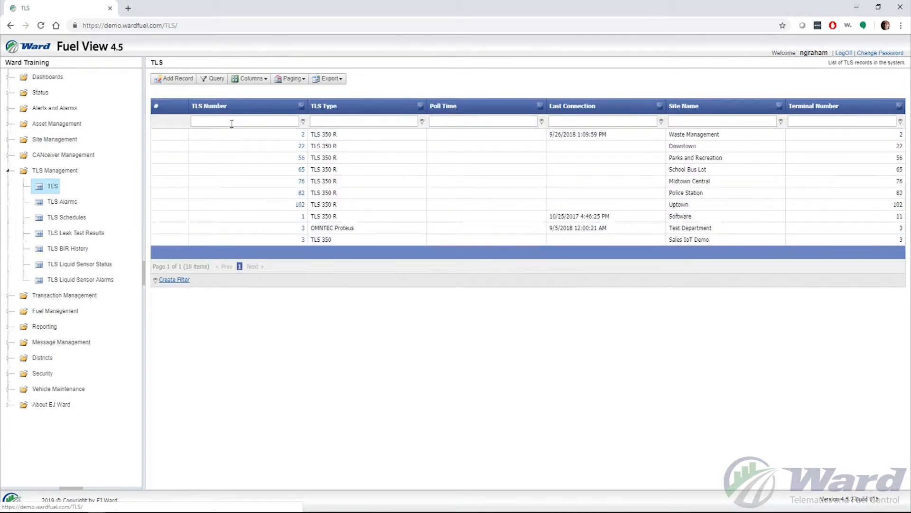
pyautogui.click(179, 84)
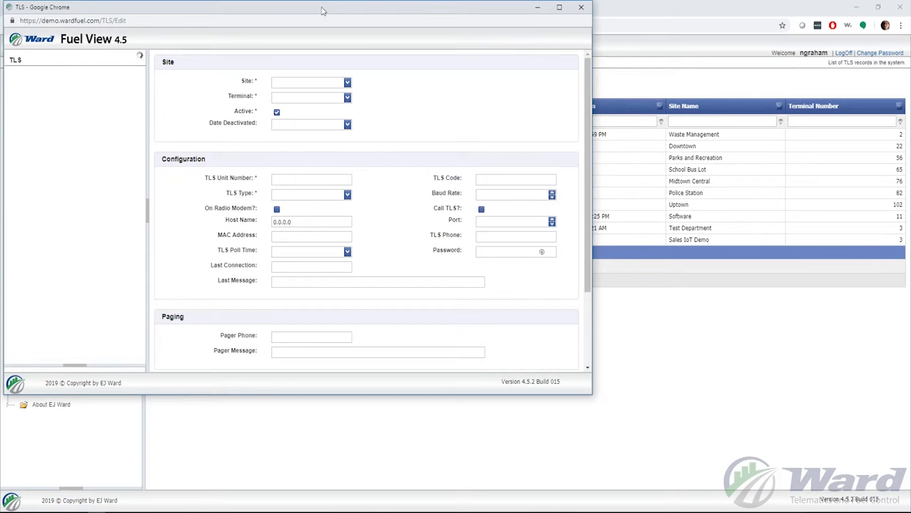
pyautogui.moveTo(322, 11); pyautogui.dragTo(515, 61)
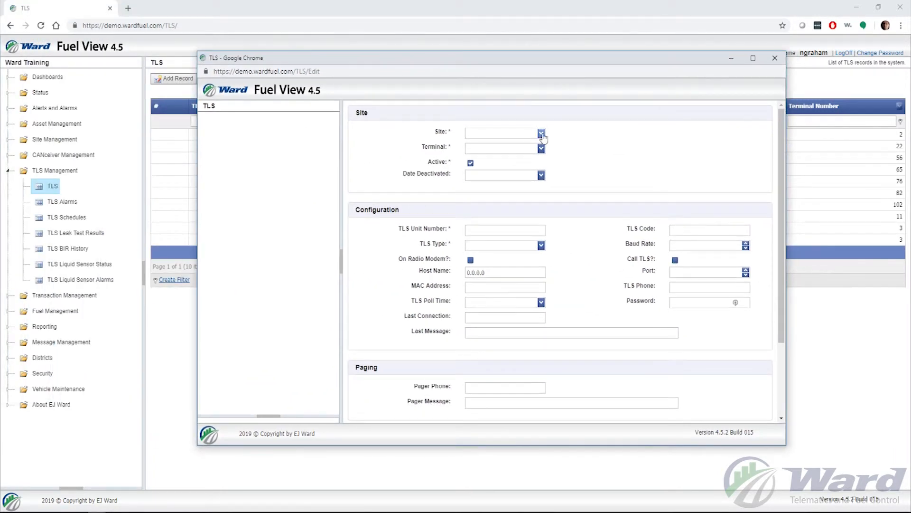
# Assign the new TLS record to the Test Department site and terminal 1; IoTTraining.
pyautogui.click(541, 134)
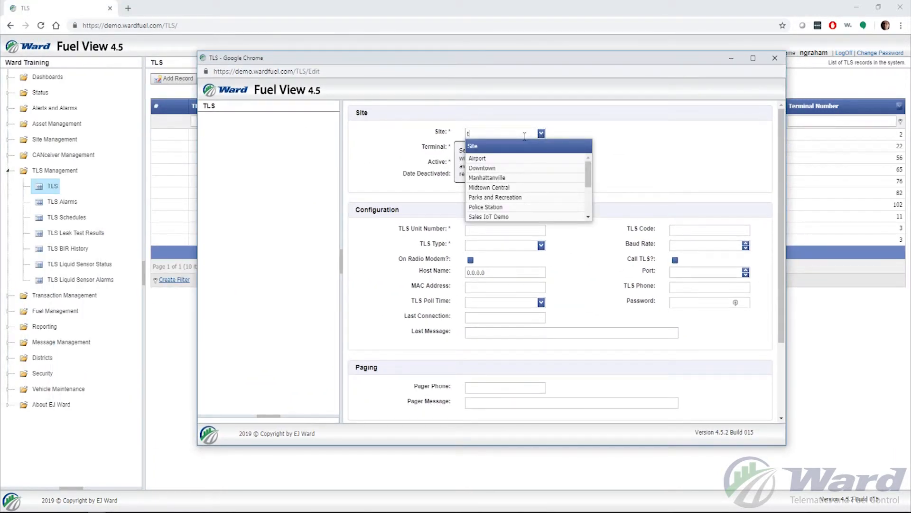
pyautogui.write('ts')
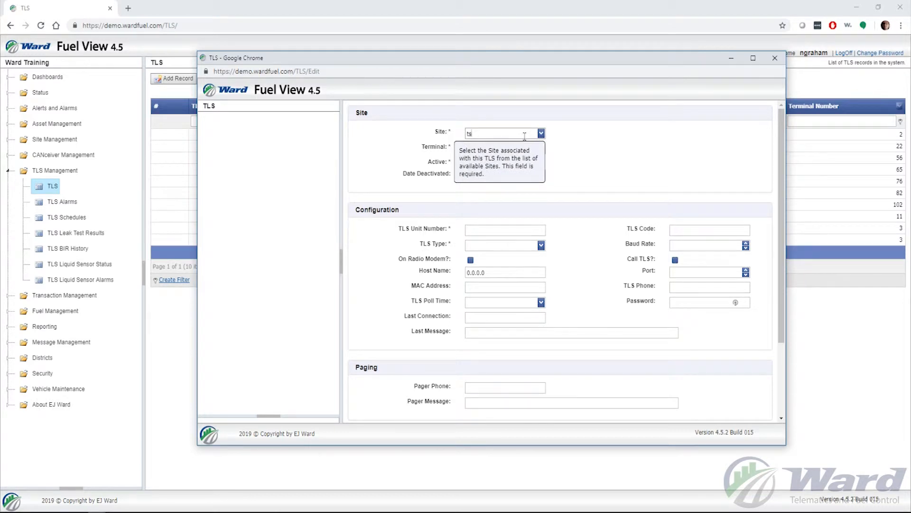
pyautogui.press('BackSpace')
pyautogui.scroll(-3, 526, 180)
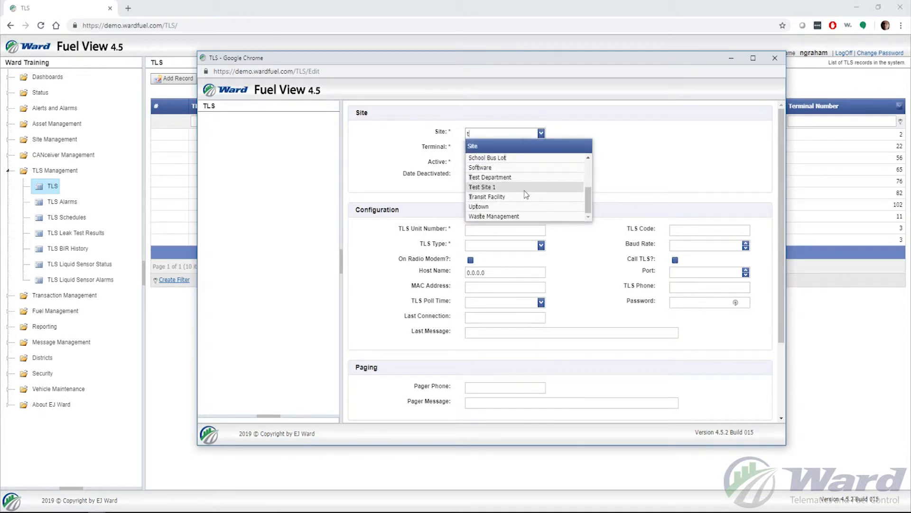
pyautogui.click(525, 177)
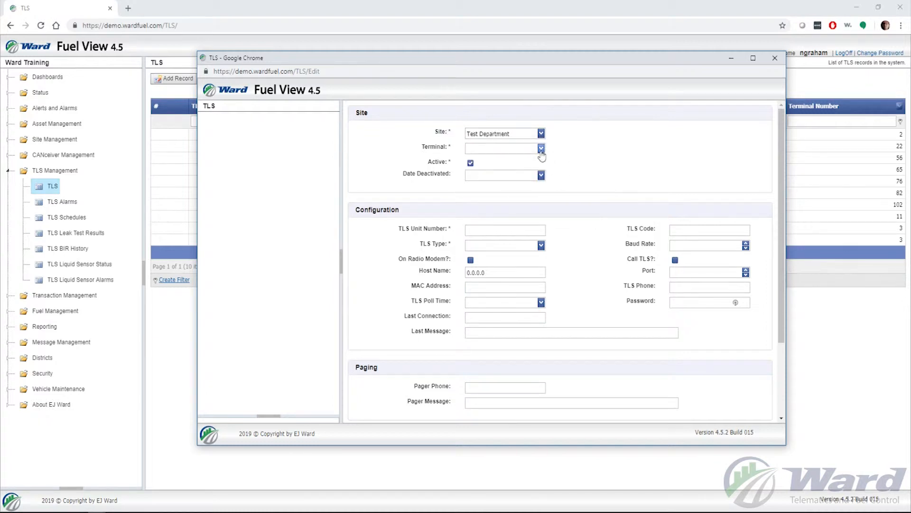
pyautogui.click(541, 150)
pyautogui.click(517, 175)
# Set the new TLS record's unit number to 1 and its TLS type to 3; TLS 350.
pyautogui.click(502, 231)
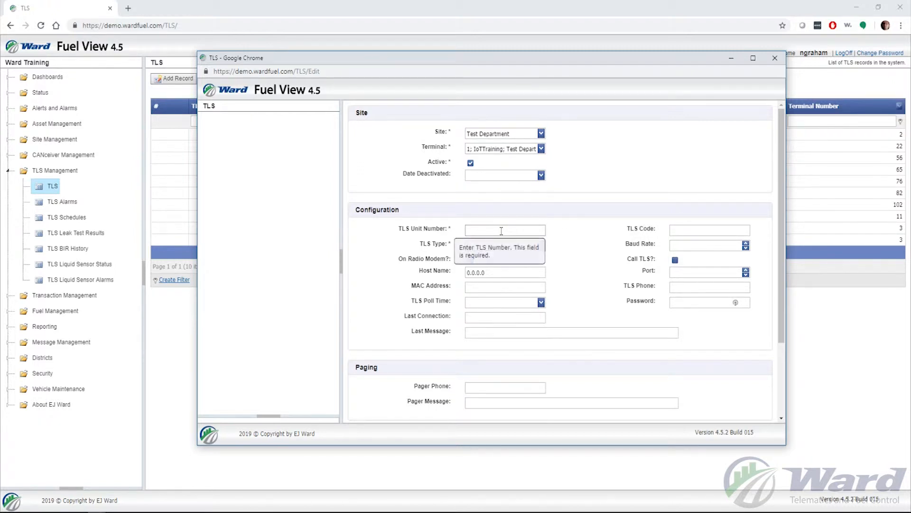
pyautogui.write('1')
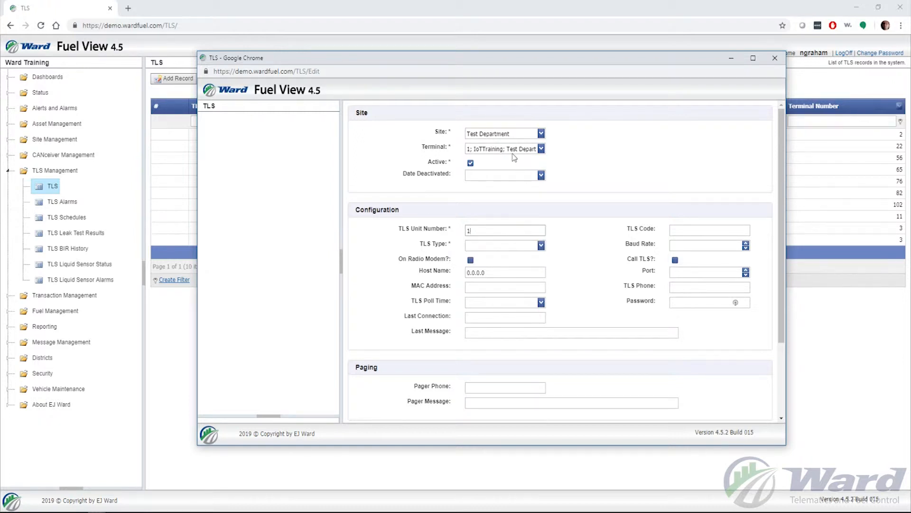
pyautogui.click(542, 245)
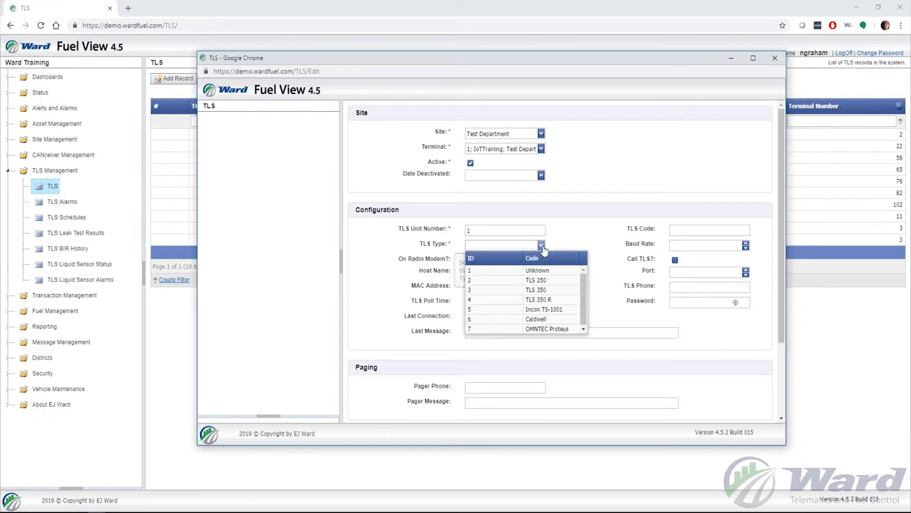
pyautogui.click(527, 290)
pyautogui.click(574, 255)
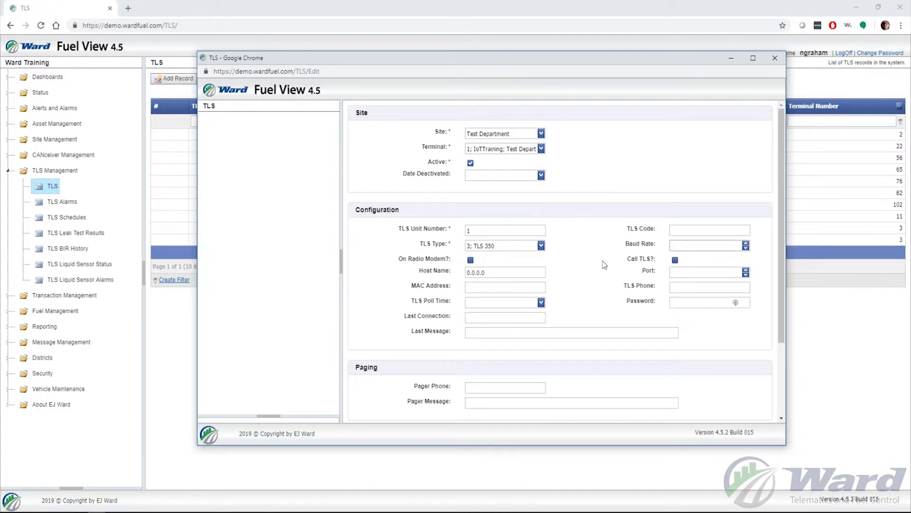
# Set the TLS host name to 192.168.0.54 and the port to 3001, and enable Call TLS.
pyautogui.click(512, 272)
pyautogui.moveTo(438, 270); pyautogui.dragTo(397, 264)
pyautogui.write('192.168.')
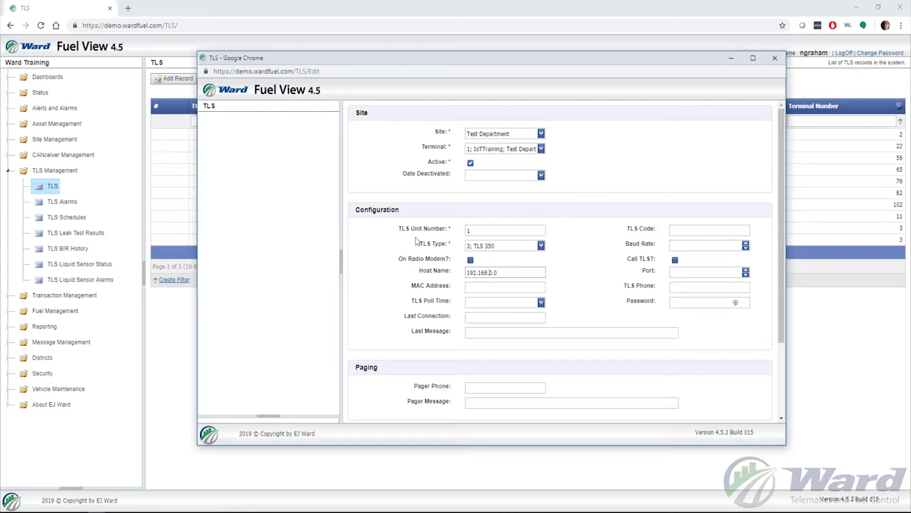
pyautogui.write('0.54')
pyautogui.moveTo(514, 286)
pyautogui.write('3001')
pyautogui.click(675, 260)
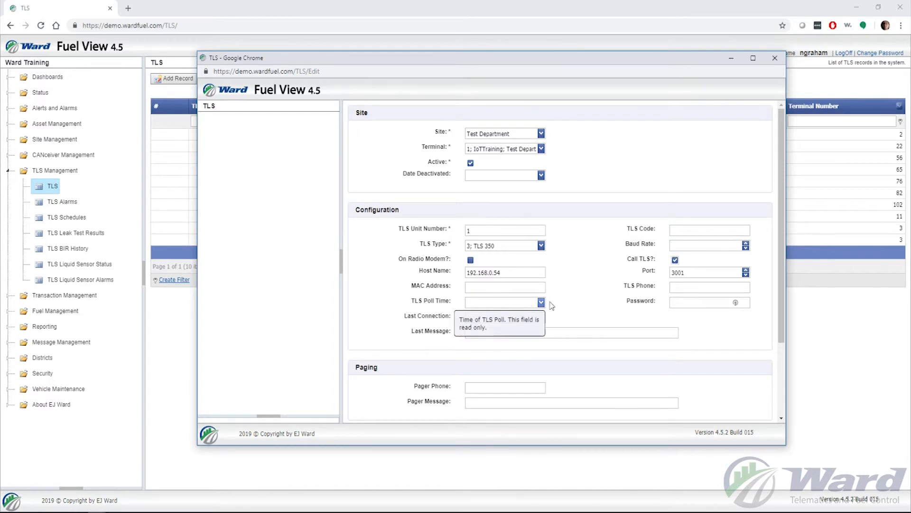
# Save the new TLS record without a password and acknowledge the save message.
pyautogui.click(697, 301)
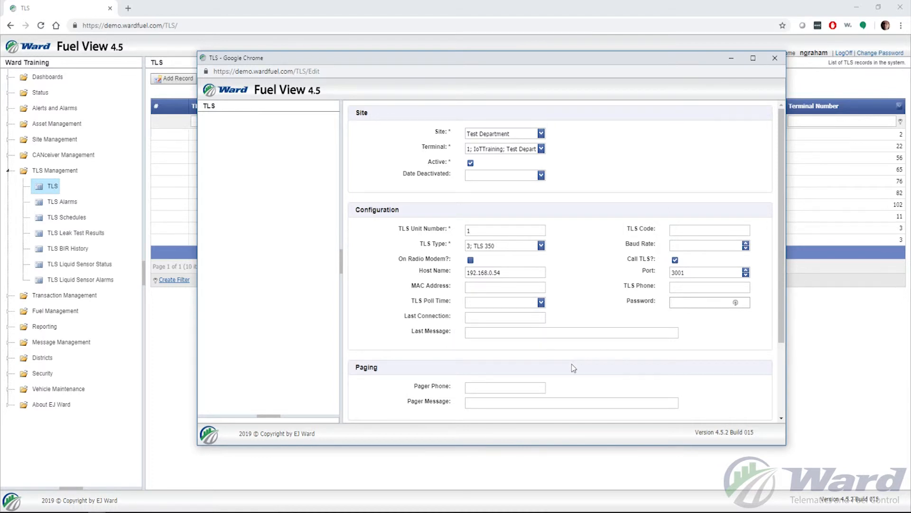
pyautogui.scroll(-2, 572, 366)
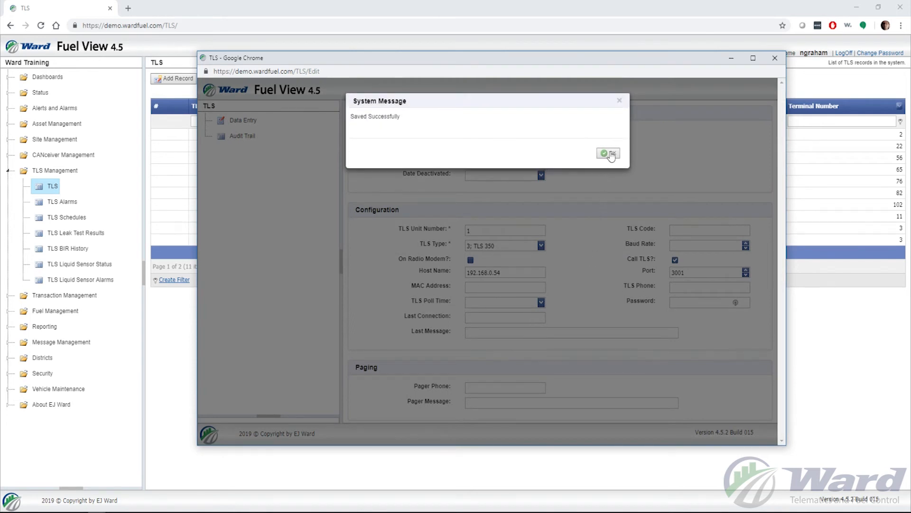
pyautogui.click(611, 155)
# Add probe 1 for Test Department tank 3 (Unleaded, T3-2), then check its entry and close it without changes.
pyautogui.scroll(-3, 593, 222)
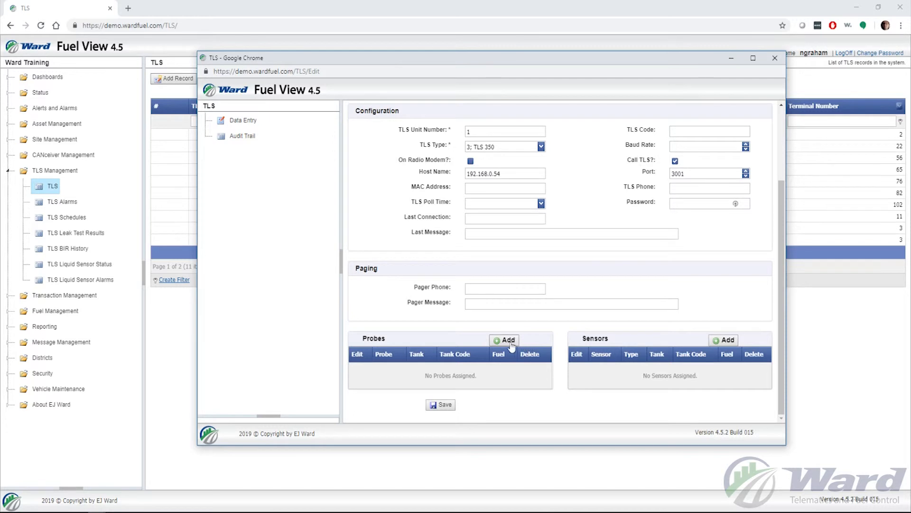
pyautogui.click(511, 345)
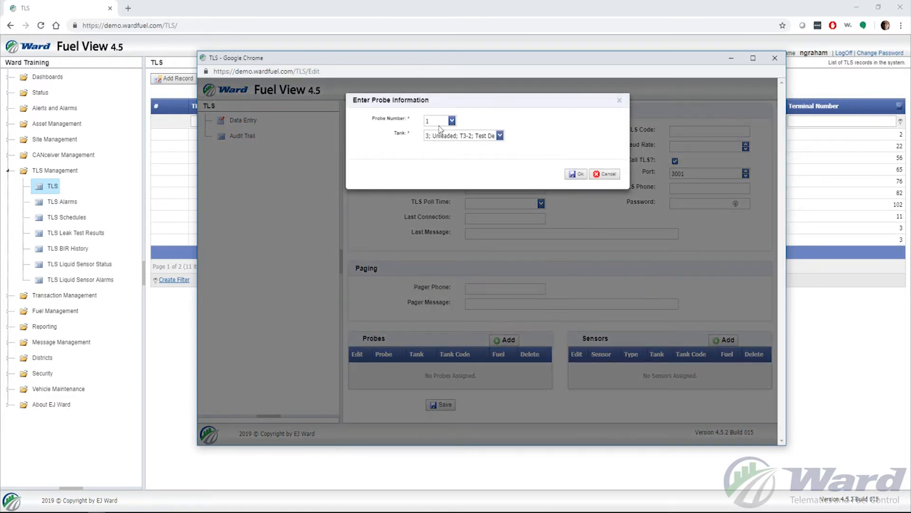
pyautogui.click(501, 136)
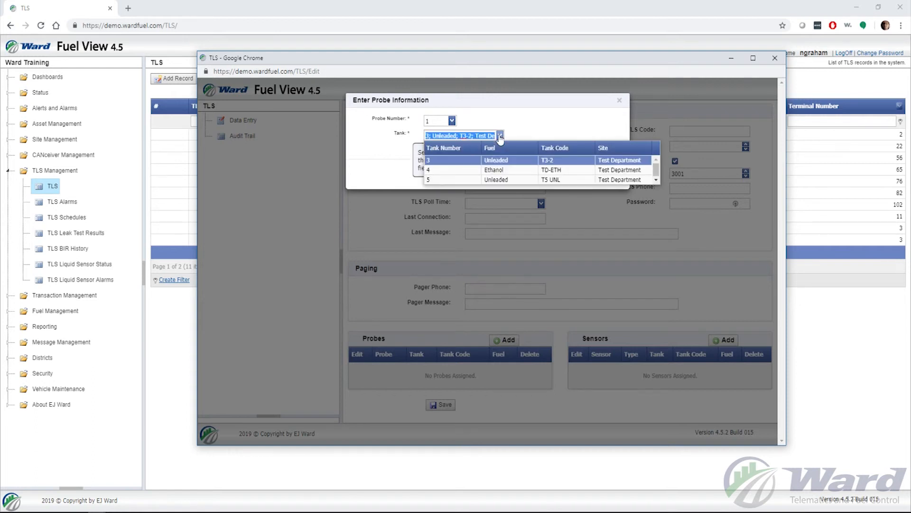
pyautogui.click(473, 162)
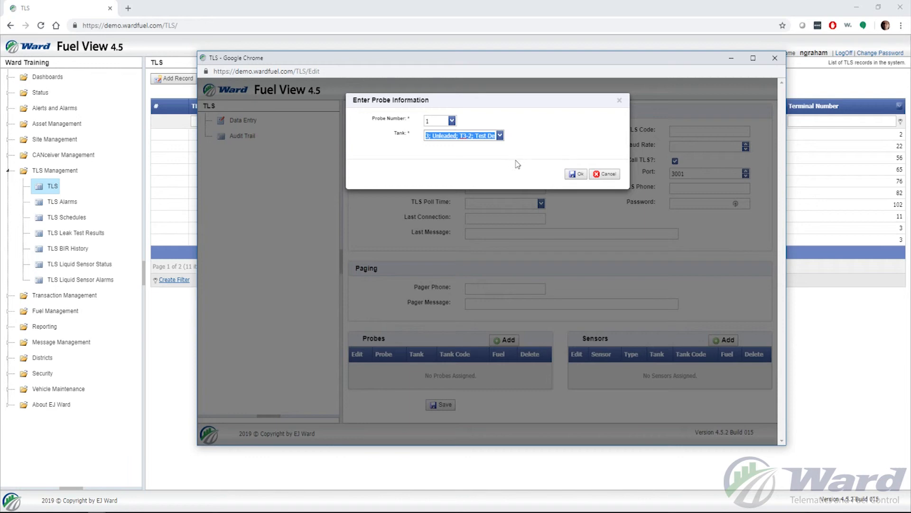
pyautogui.click(575, 176)
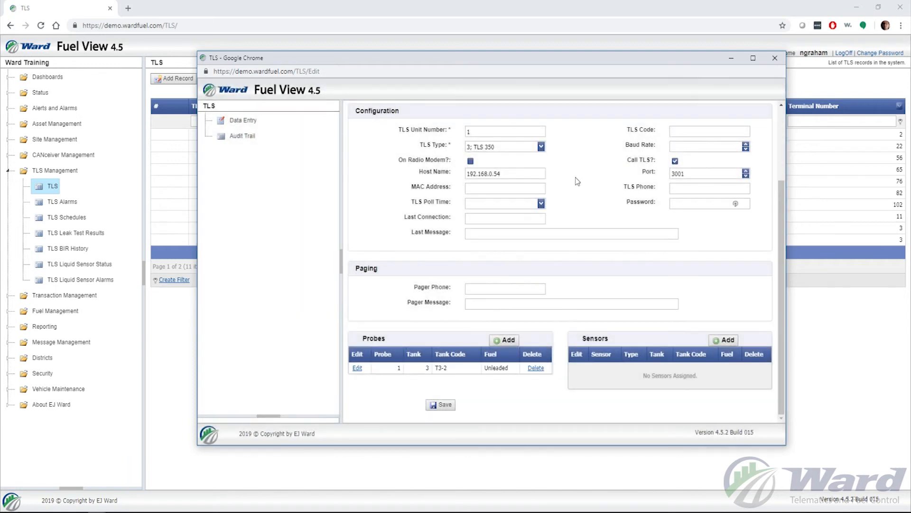
pyautogui.click(359, 369)
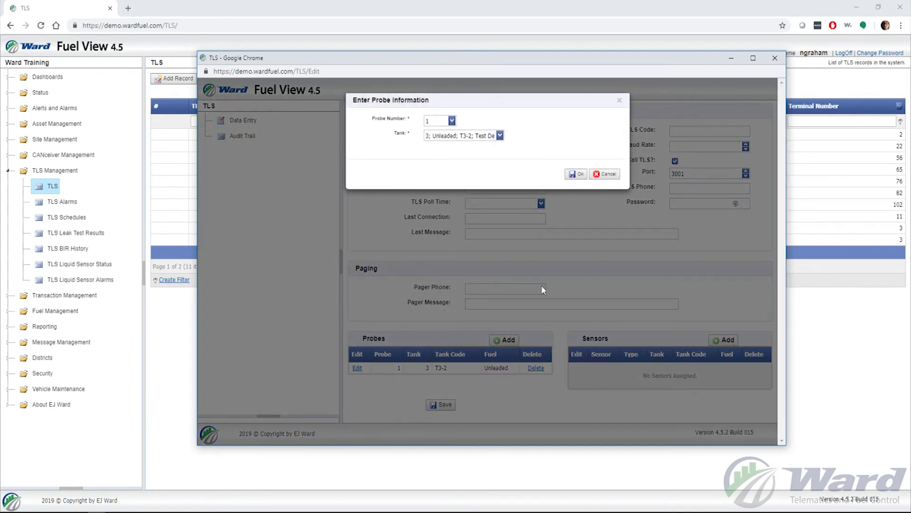
pyautogui.click(599, 175)
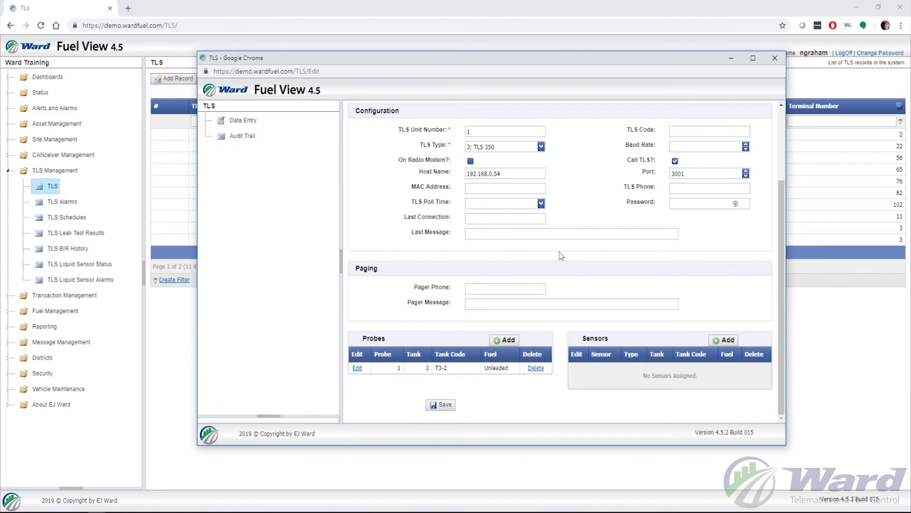
# Add probe 2 for tank 4 (Ethanol, TD-ETH) and probe 3 for tank 5 (Unleaded, T5 UNL).
pyautogui.click(500, 341)
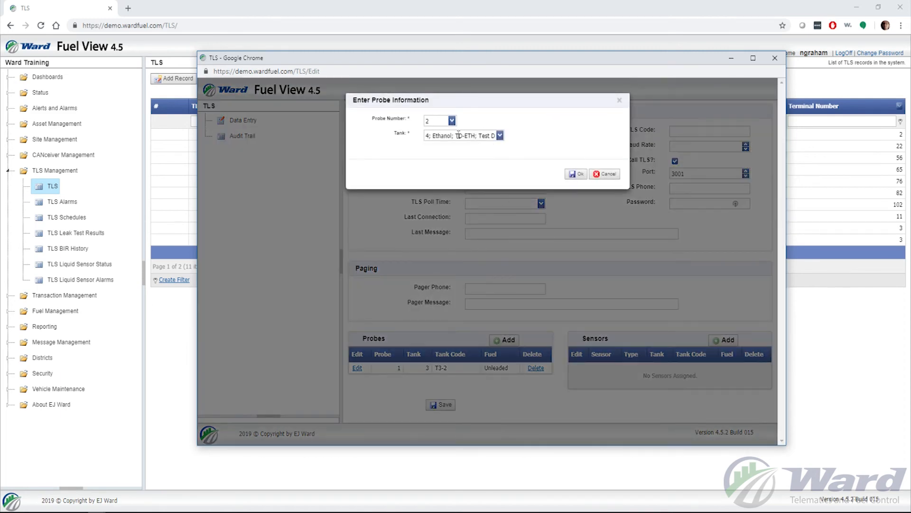
pyautogui.click(570, 174)
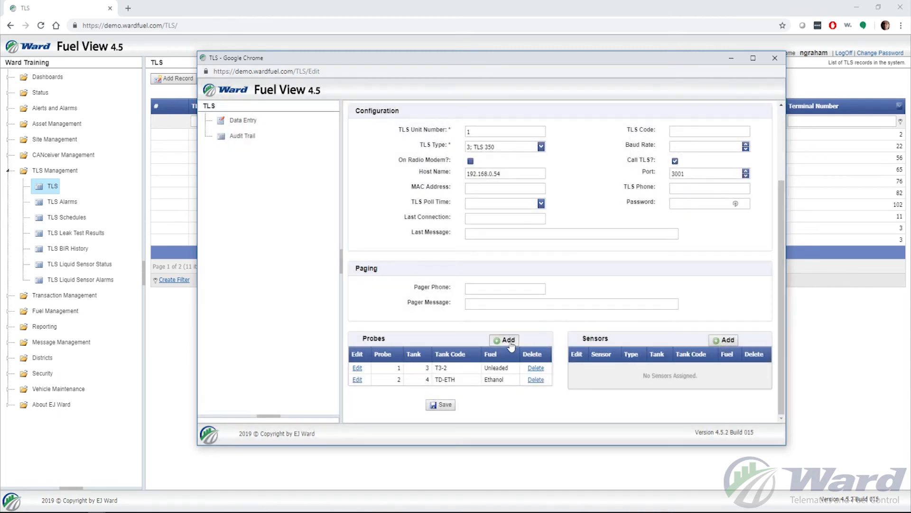
pyautogui.click(504, 340)
pyautogui.click(576, 174)
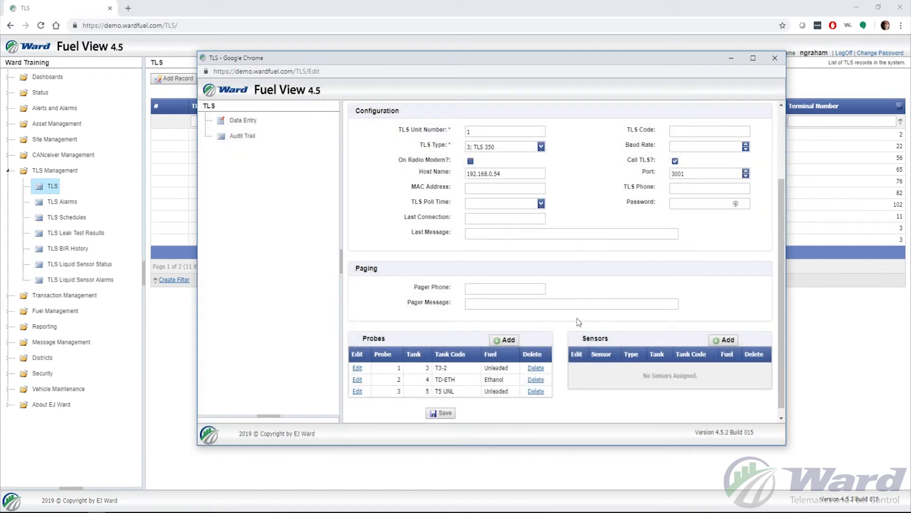
# Save the TLS record with its assigned probes and acknowledge the save message.
pyautogui.scroll(-1, 579, 324)
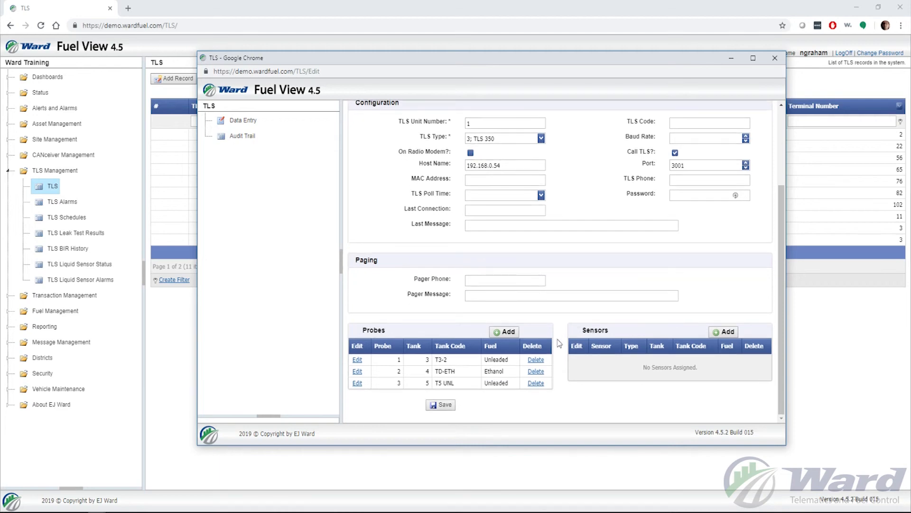
pyautogui.click(446, 408)
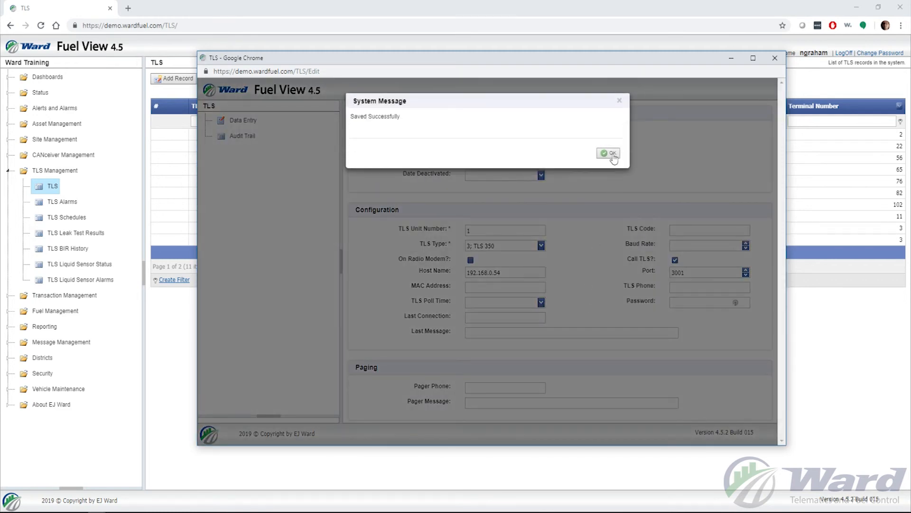
pyautogui.click(612, 153)
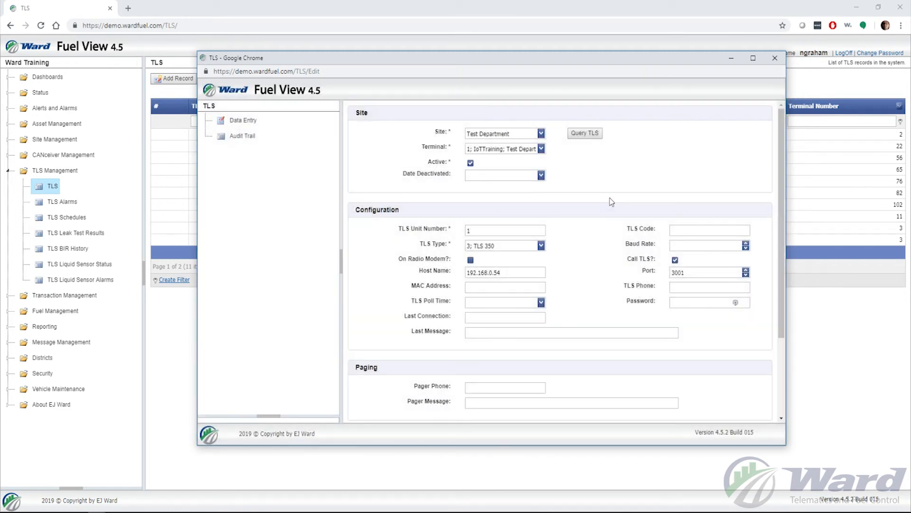